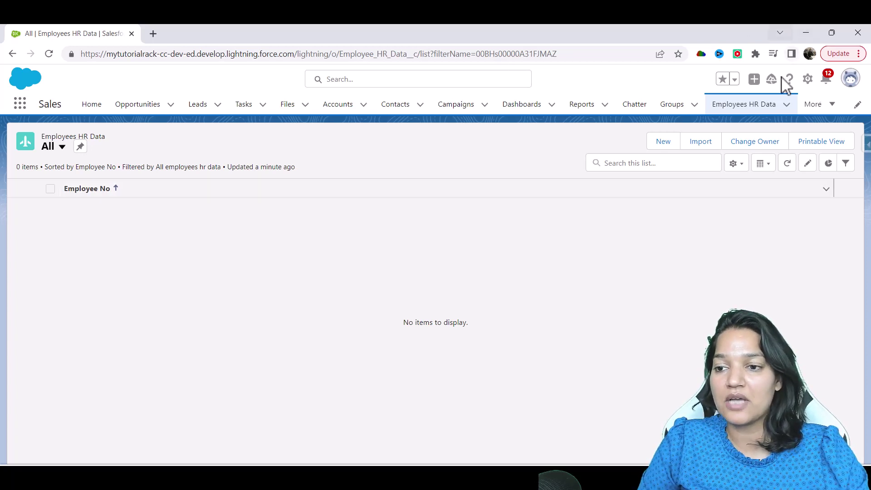
Open Salesforce Inspector's Data Import page in a separate browser tab
click(866, 145)
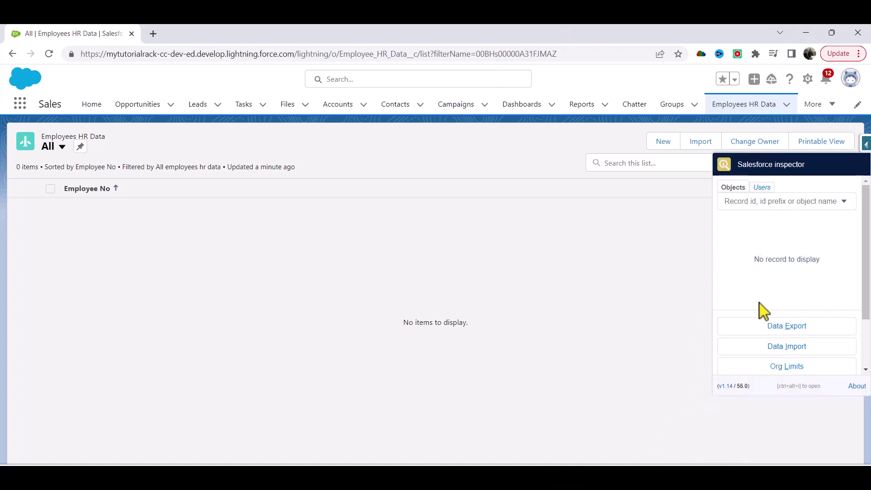
right_click(787, 347)
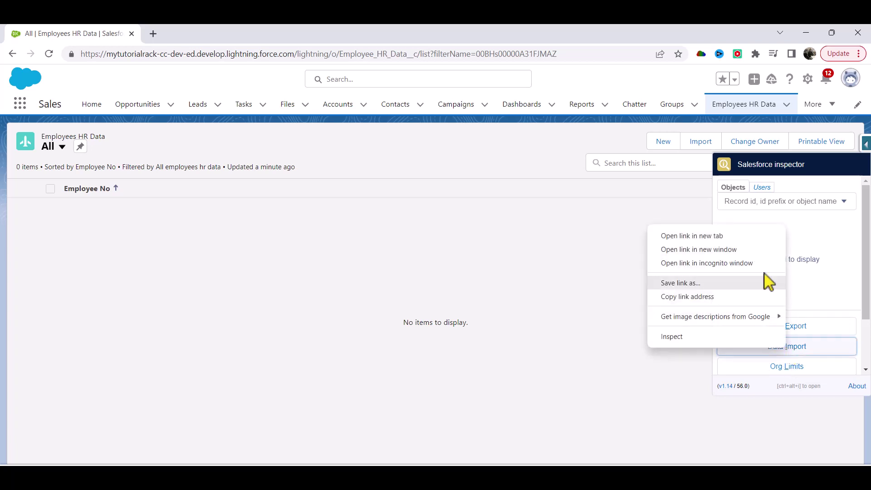
click(712, 236)
Set the import to Insert with Employee_HR_Data__c as the target object
click(182, 33)
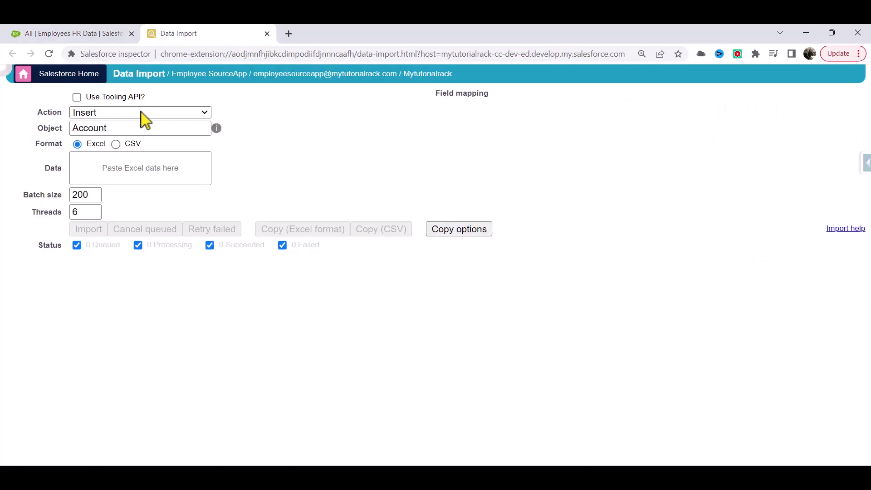
click(119, 113)
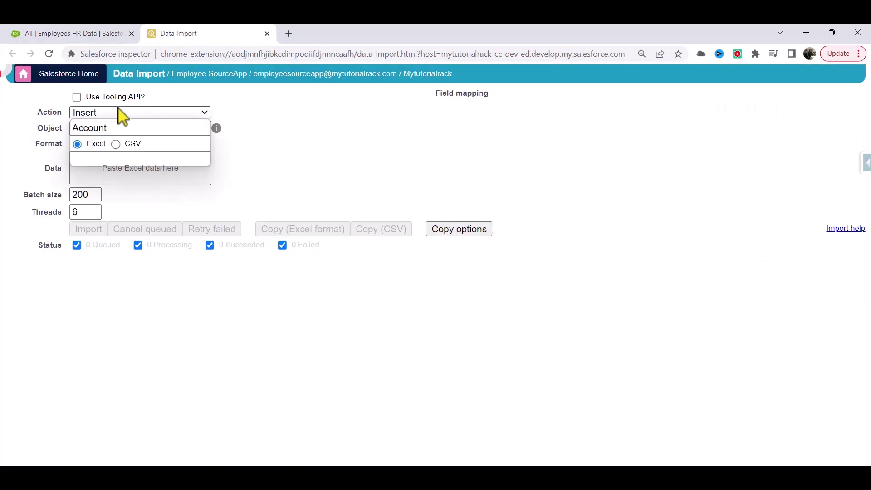
click(205, 117)
click(101, 127)
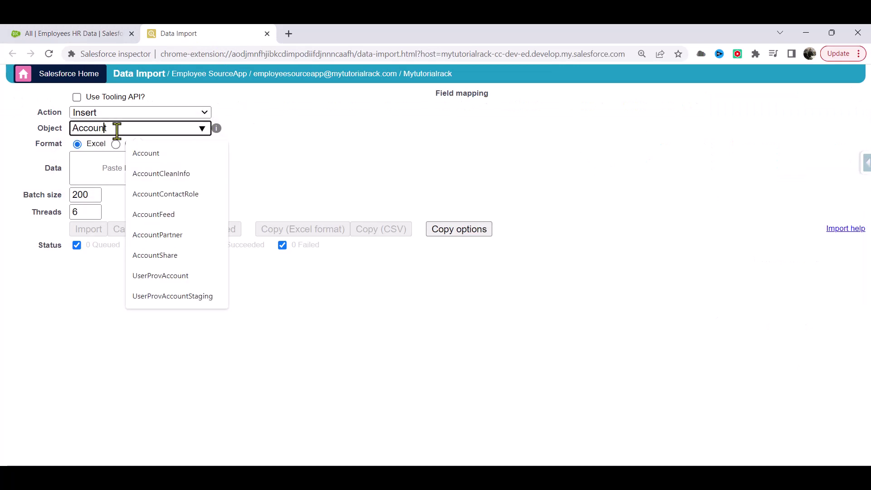
drag(117, 130, 62, 138)
key(BackSpace)
text(Em)
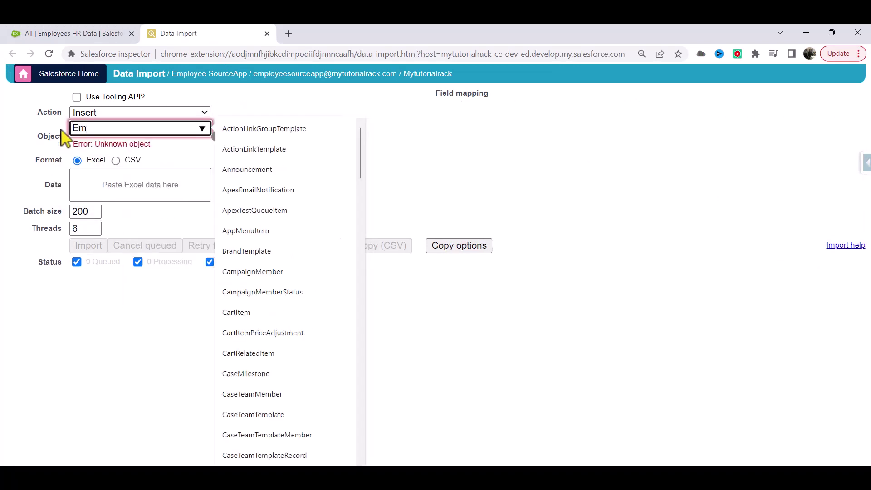
text(plo)
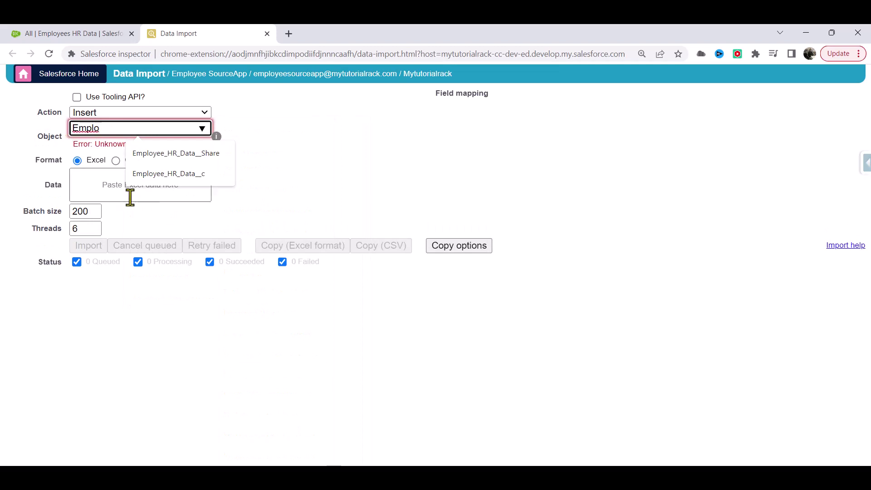
click(174, 179)
Open the Notes folder in File Explorer and select the Employees workbook
click(126, 177)
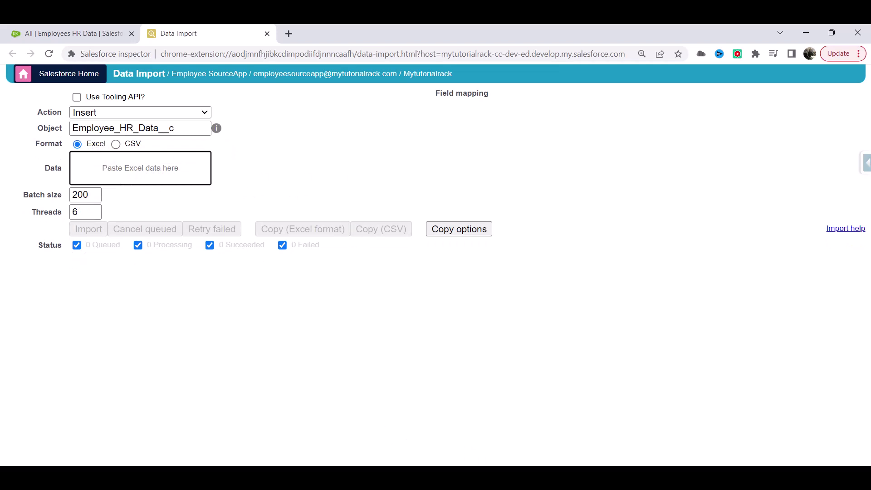
mouse_move(435, 476)
click(829, 451)
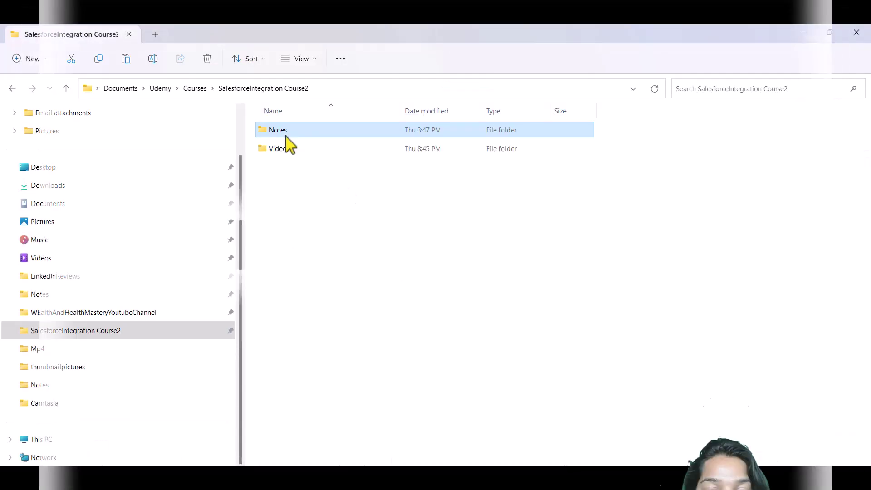
double_click(288, 135)
click(301, 130)
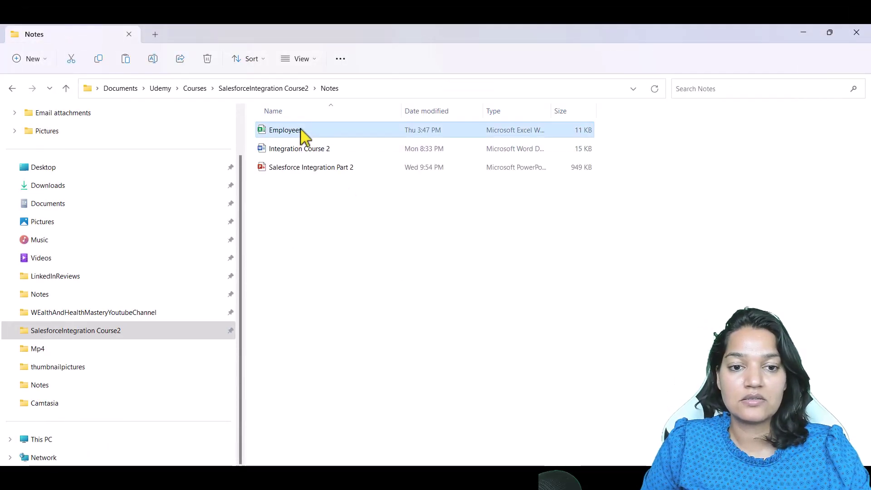
Copy the Employees header and 25 rows (A1:E26) in Excel, then return to Chrome
double_click(301, 130)
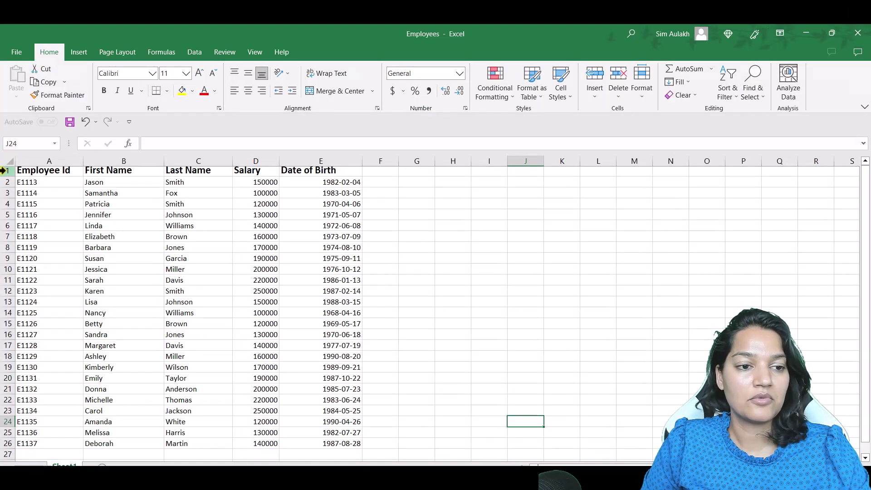
scroll(213, 295, down, 5)
shift+click(354, 281)
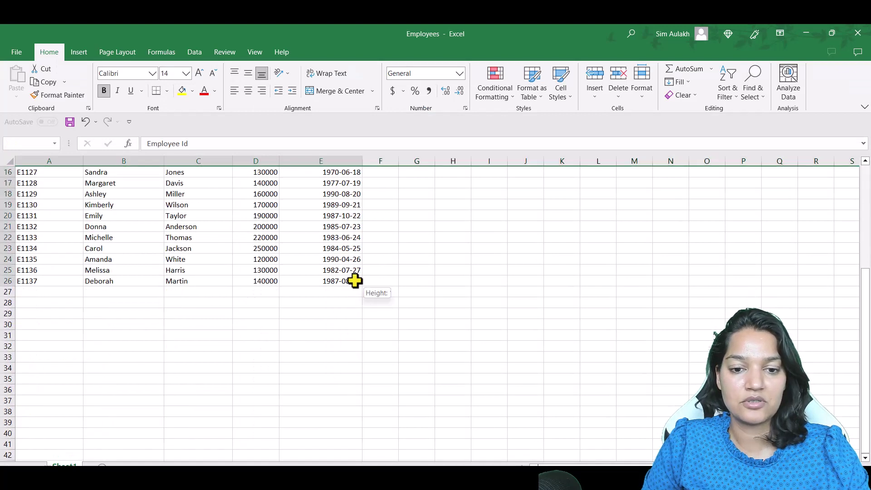
scroll(356, 311, up, 4)
key(ctrl+c)
scroll(340, 317, up, 1)
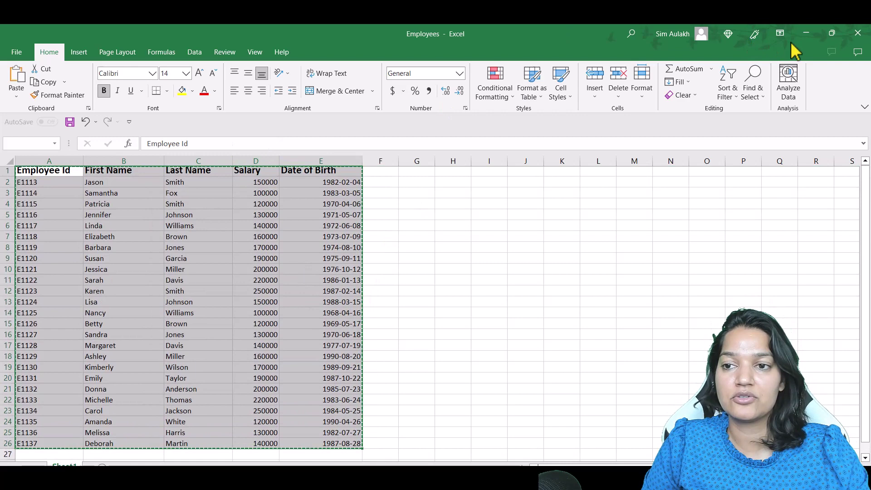
click(807, 34)
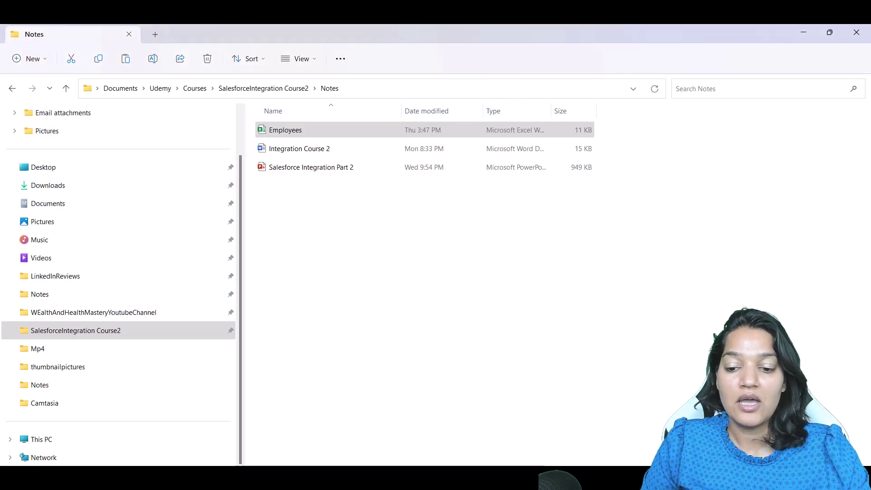
key(alt+Tab)
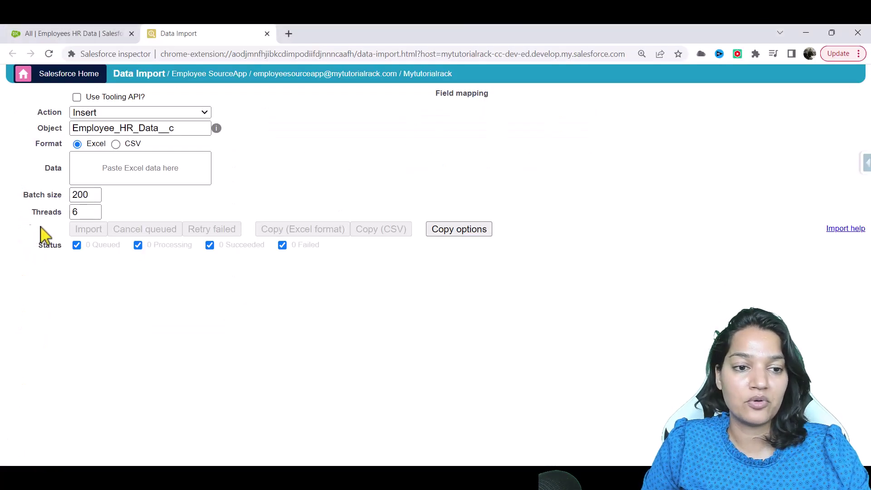
Paste the 25 employee rows into the Data box and map Employee Id to Employee_ID__c
click(108, 161)
key(ctrl+v)
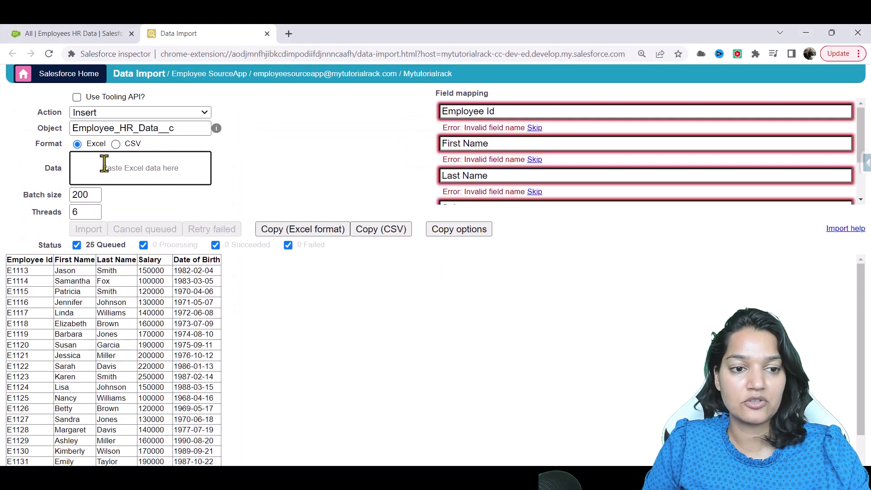
triple_click(498, 112)
click(540, 137)
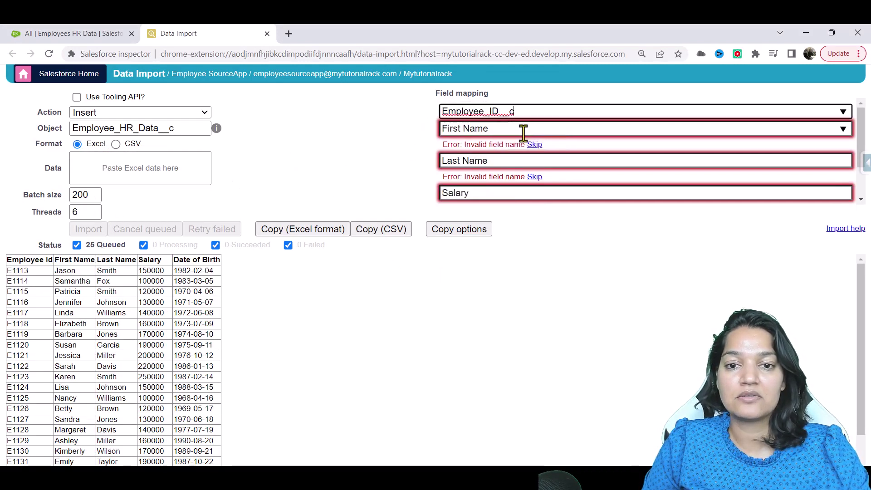
Map First Name, Last Name, Salary and Date of Birth to their matching __c fields
click(488, 131)
click(517, 153)
click(496, 145)
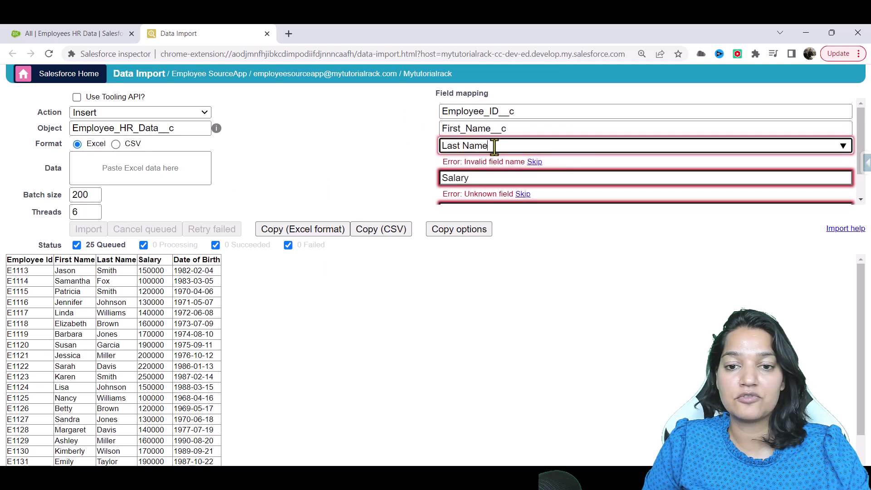
click(540, 175)
click(480, 164)
click(510, 178)
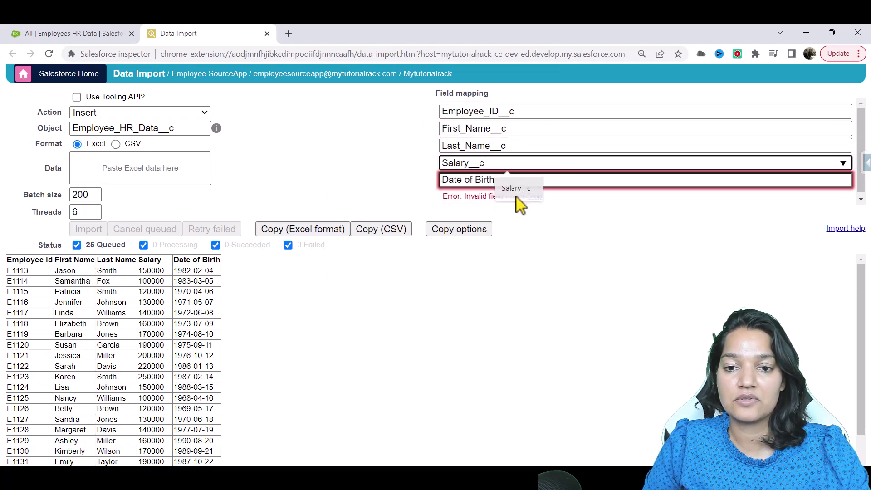
click(495, 181)
click(537, 207)
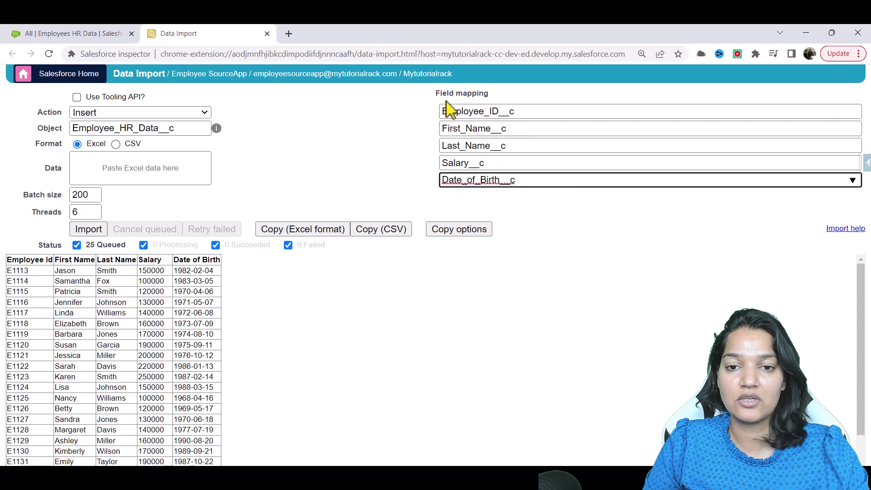
drag(451, 111, 475, 94)
click(123, 174)
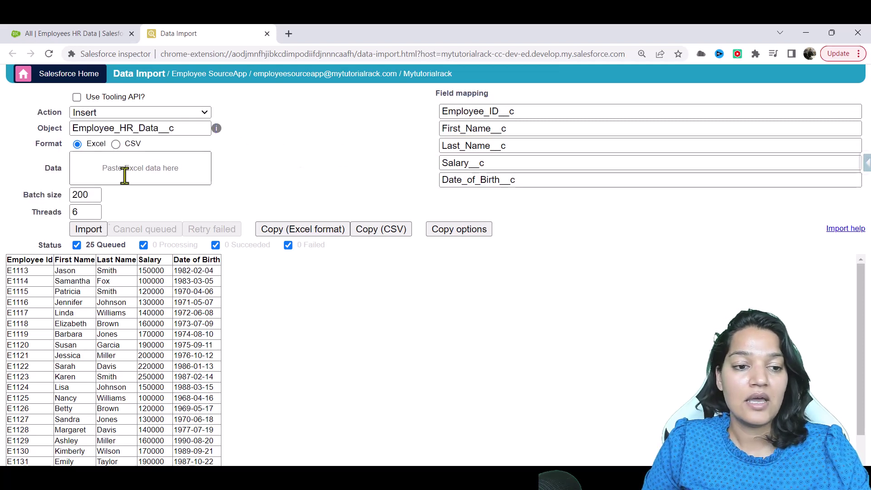
Queue the import, then reload the Employees HR Data list, which still shows 0 items
click(87, 230)
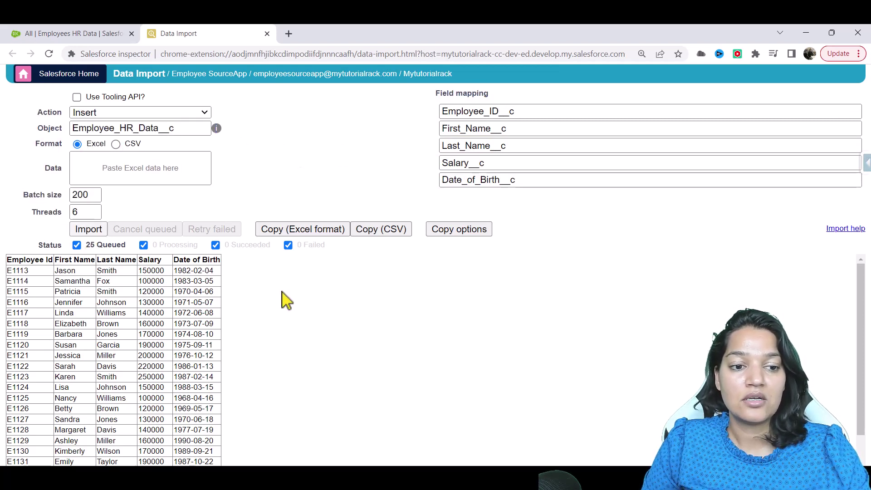
click(91, 36)
click(174, 54)
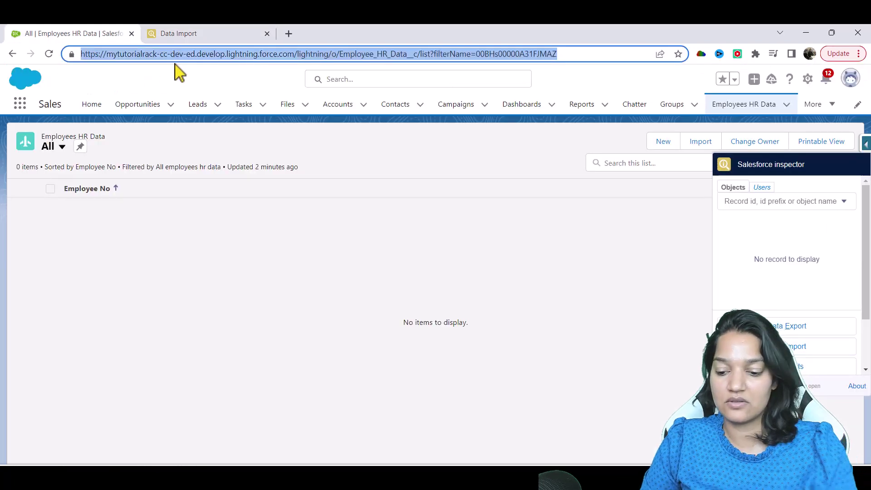
key(Return)
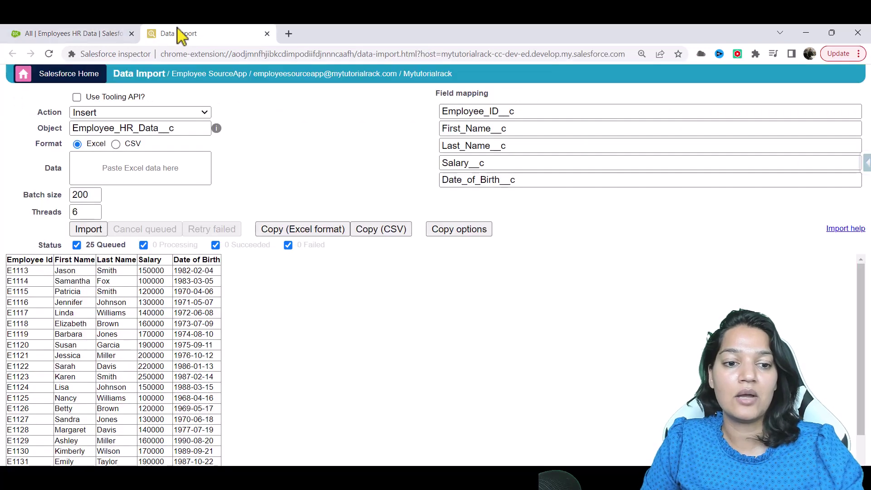
Confirm the import and check that all 25 rows show Succeeded and Inserted with new Ids
click(175, 34)
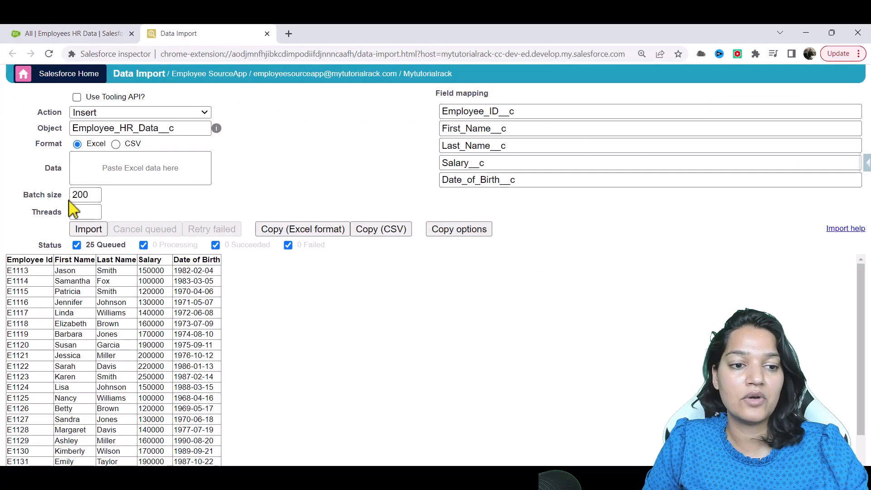
click(89, 230)
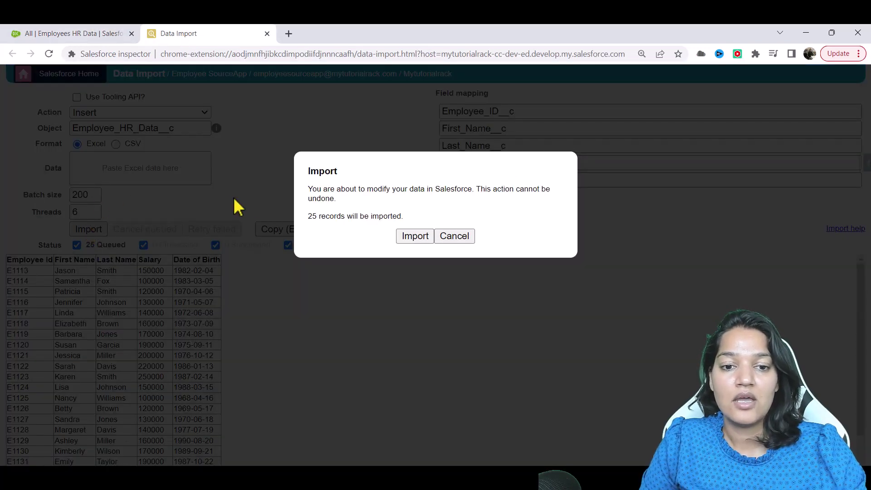
drag(342, 188, 406, 206)
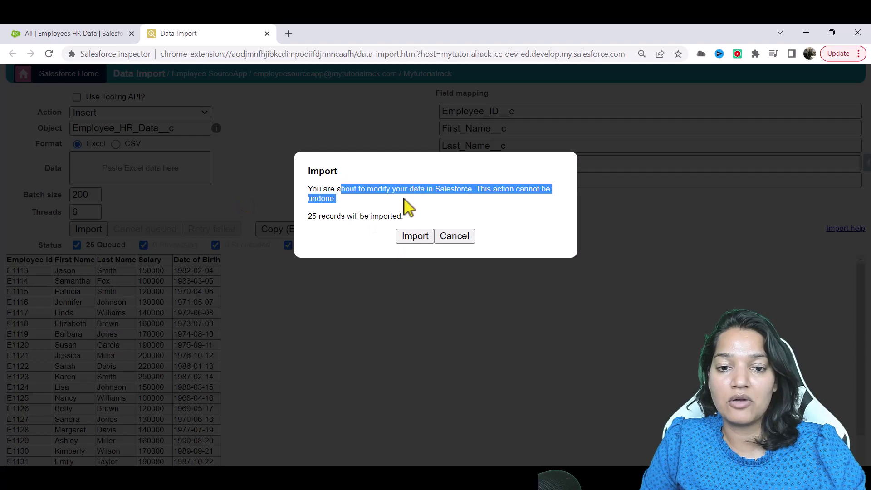
click(415, 236)
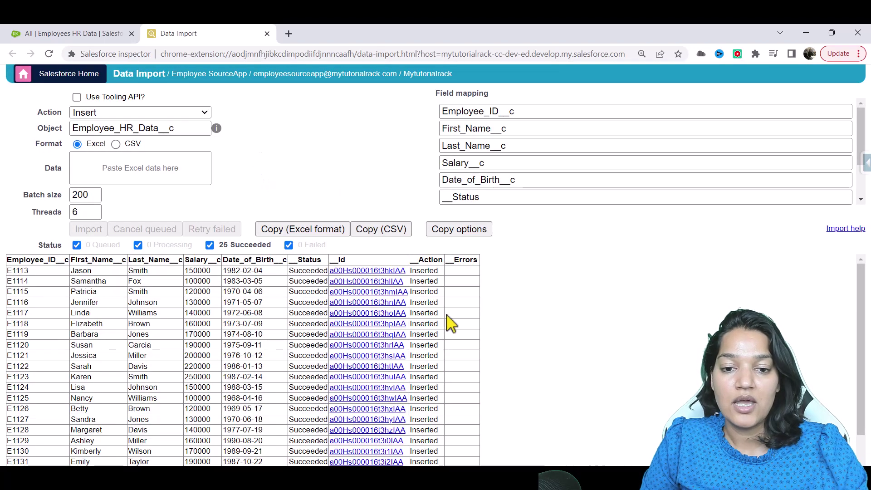
drag(425, 271, 430, 430)
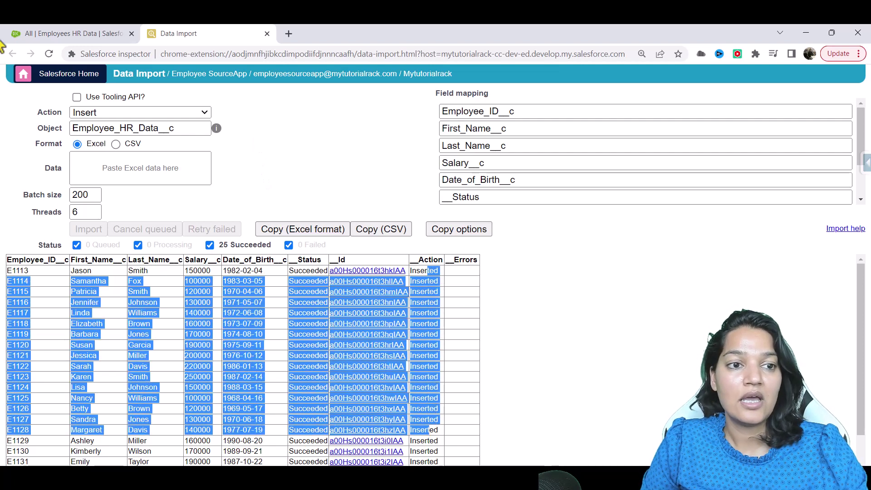
Reload the Employees HR Data list to show the 25 imported records from EN-000001
click(68, 37)
click(220, 54)
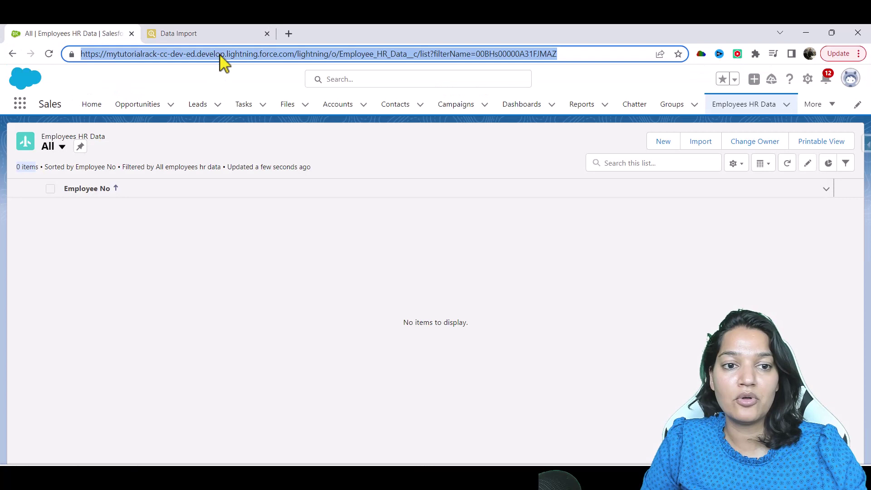
key(Return)
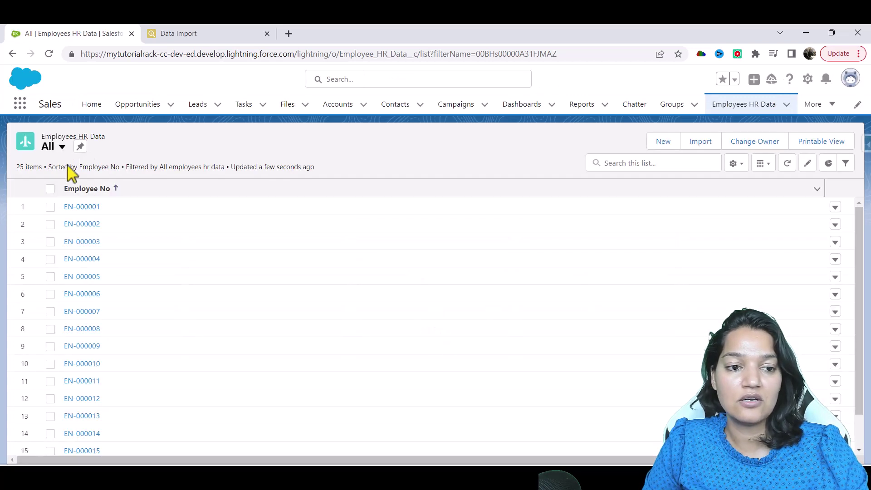
scroll(85, 331, down, 1)
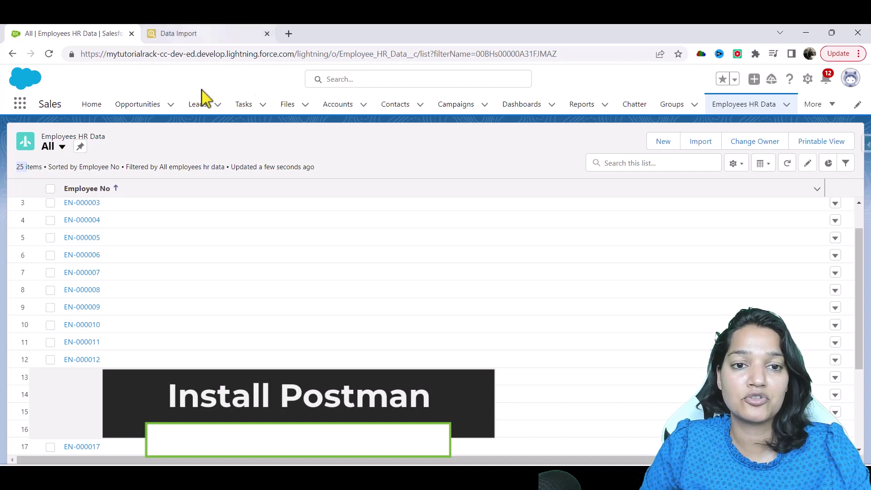
Search Google for 'postman install' in a new browser tab
click(288, 33)
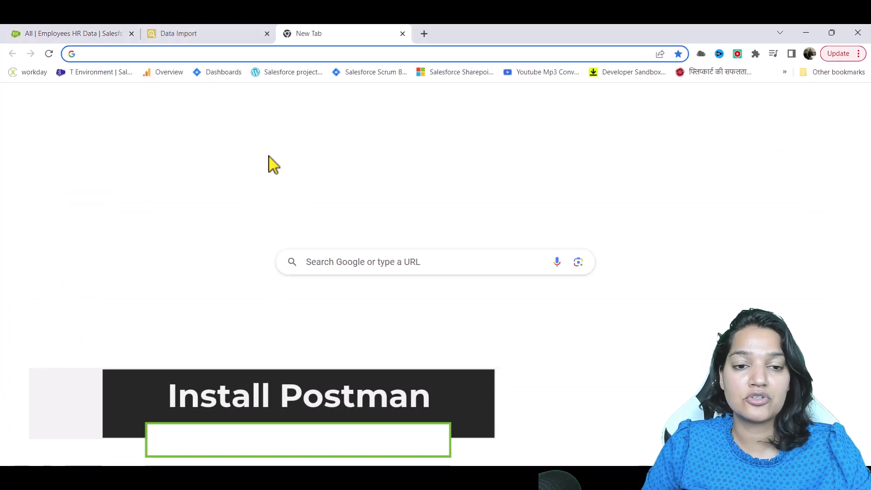
click(358, 255)
text(po)
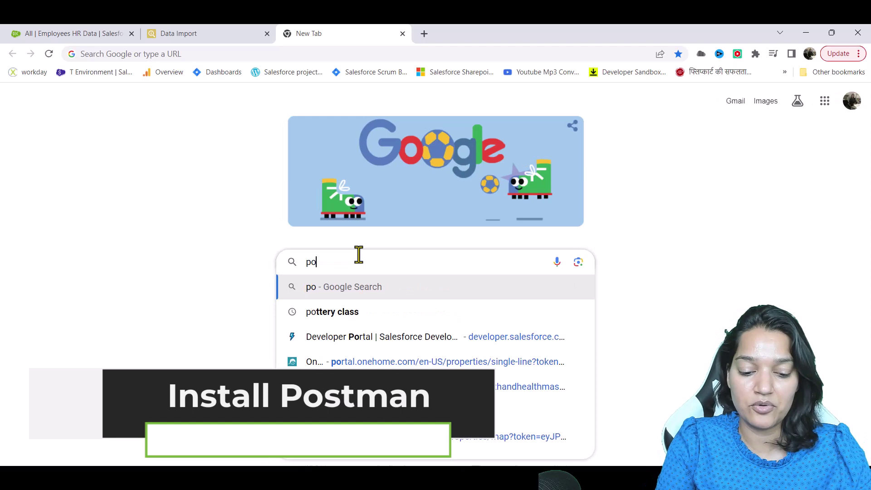
text(stman install)
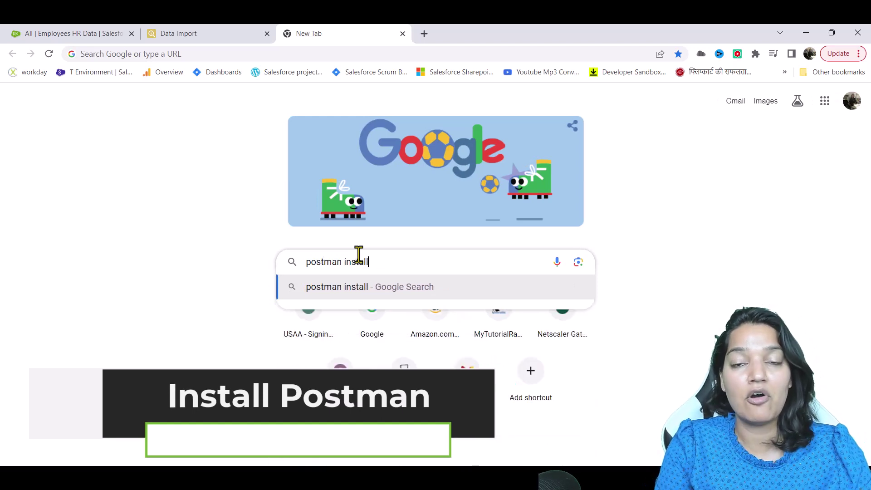
key(Return)
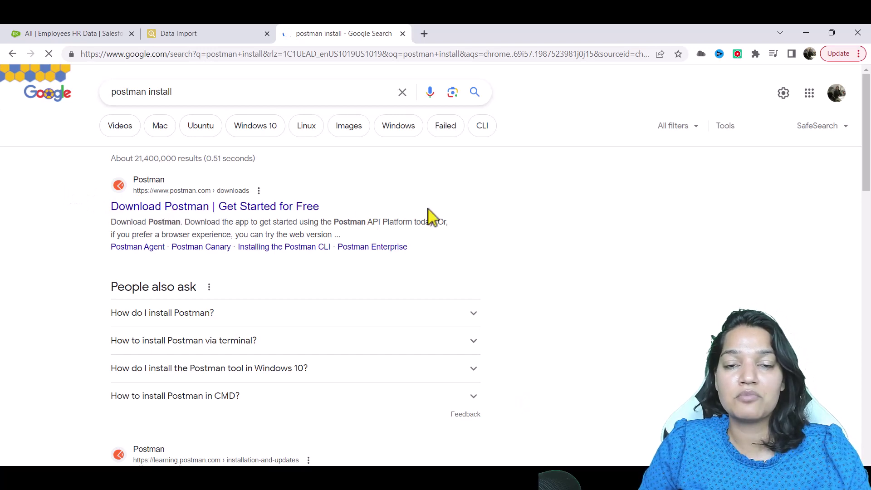
Open the Download Postman page and review its Windows 64-bit and web version options
click(317, 208)
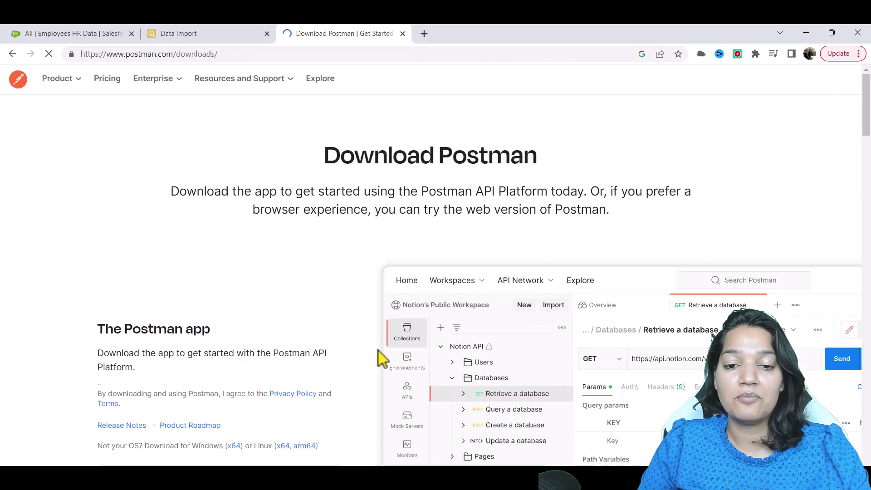
scroll(392, 147, down, 1)
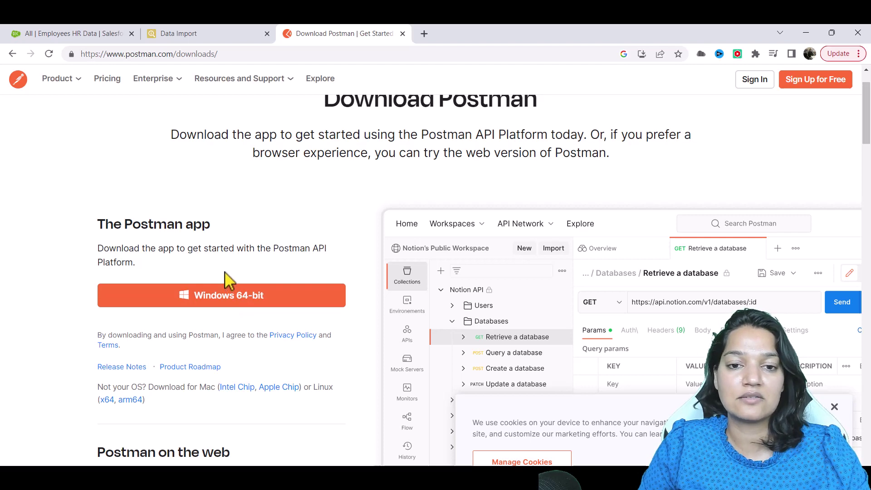
scroll(294, 271, up, 1)
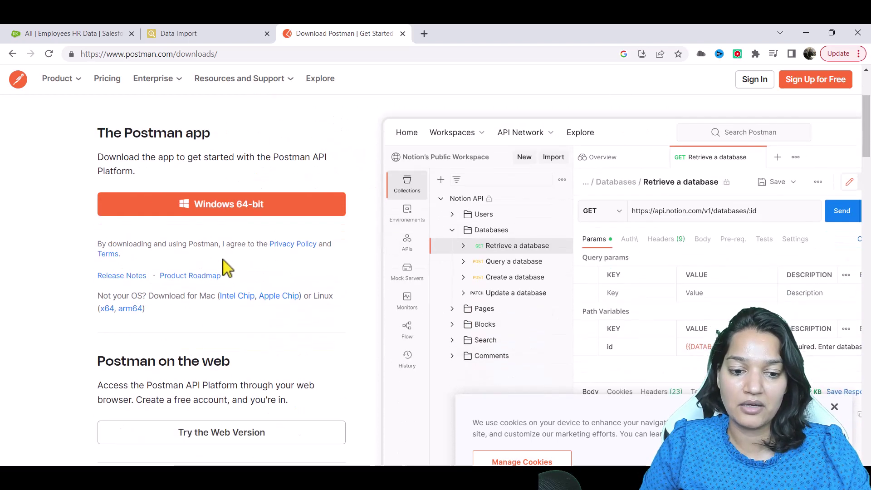
scroll(223, 261, up, 1)
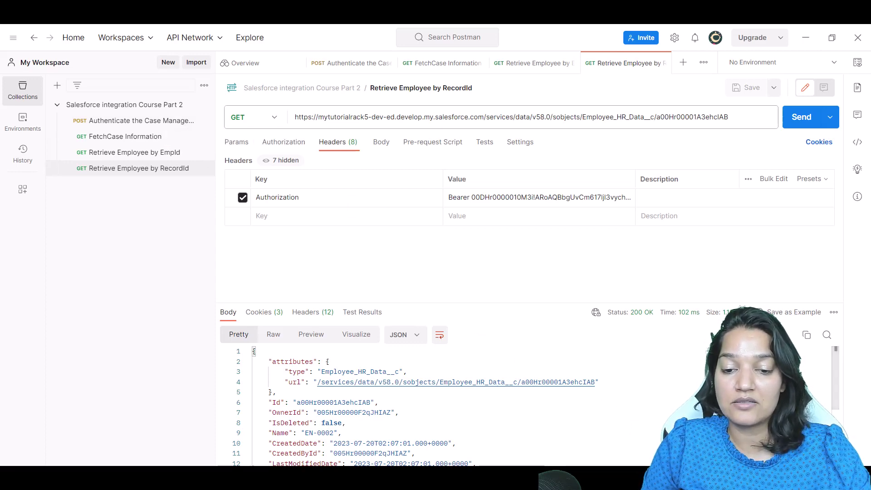
key(alt+Tab)
click(228, 59)
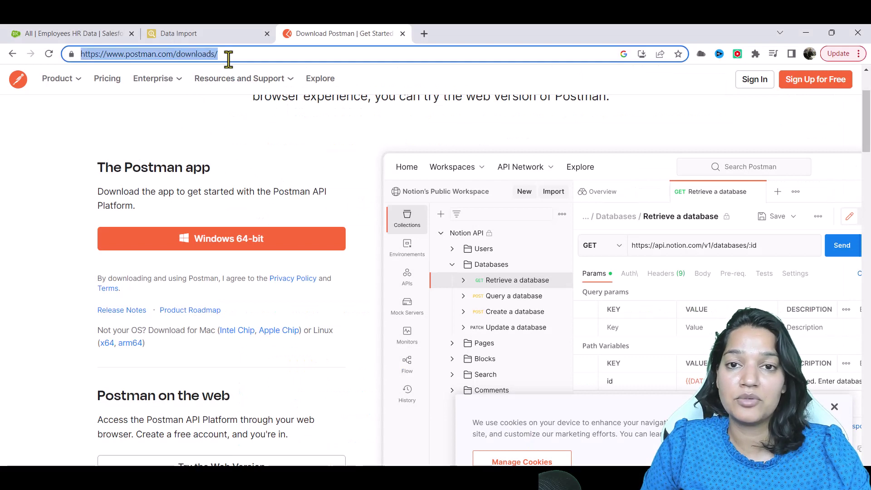